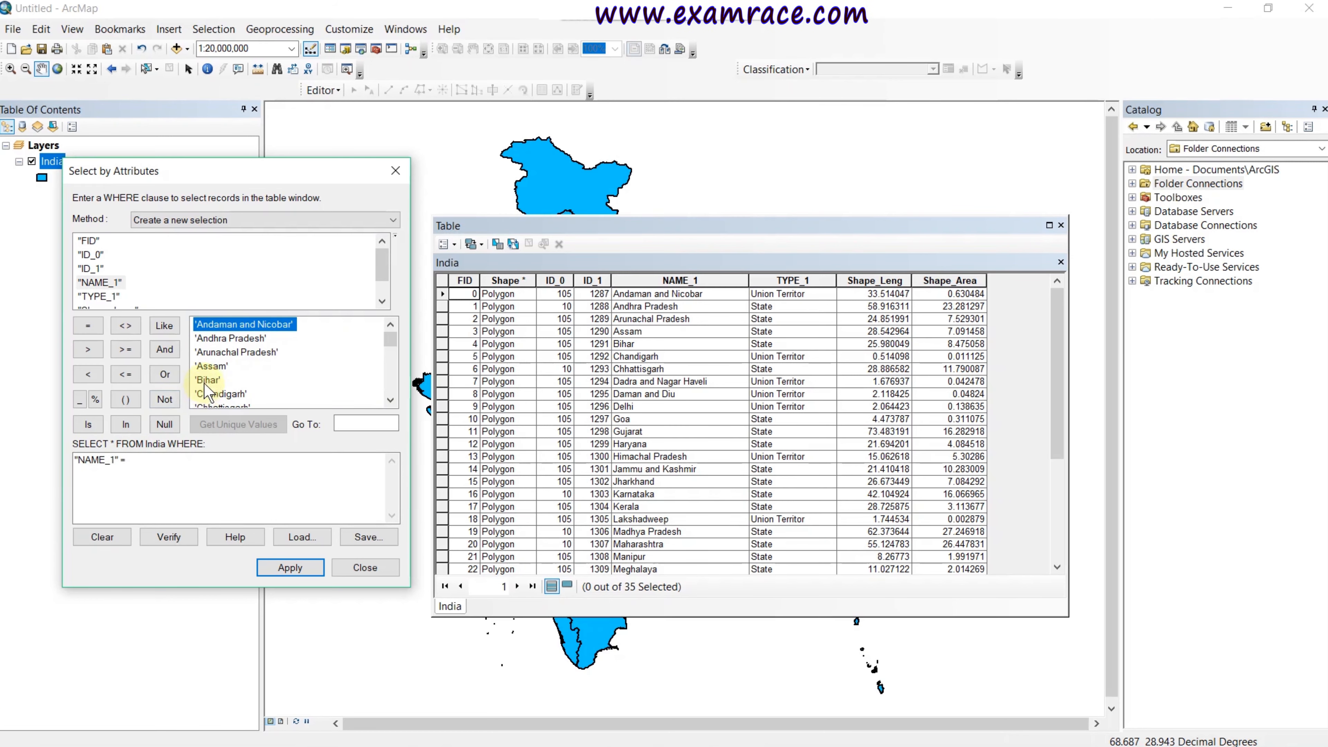
- Complete the query as "NAME_1" = 'Assam', verify the expression, apply it to the India table and close the query dialog
double_click(211, 366)
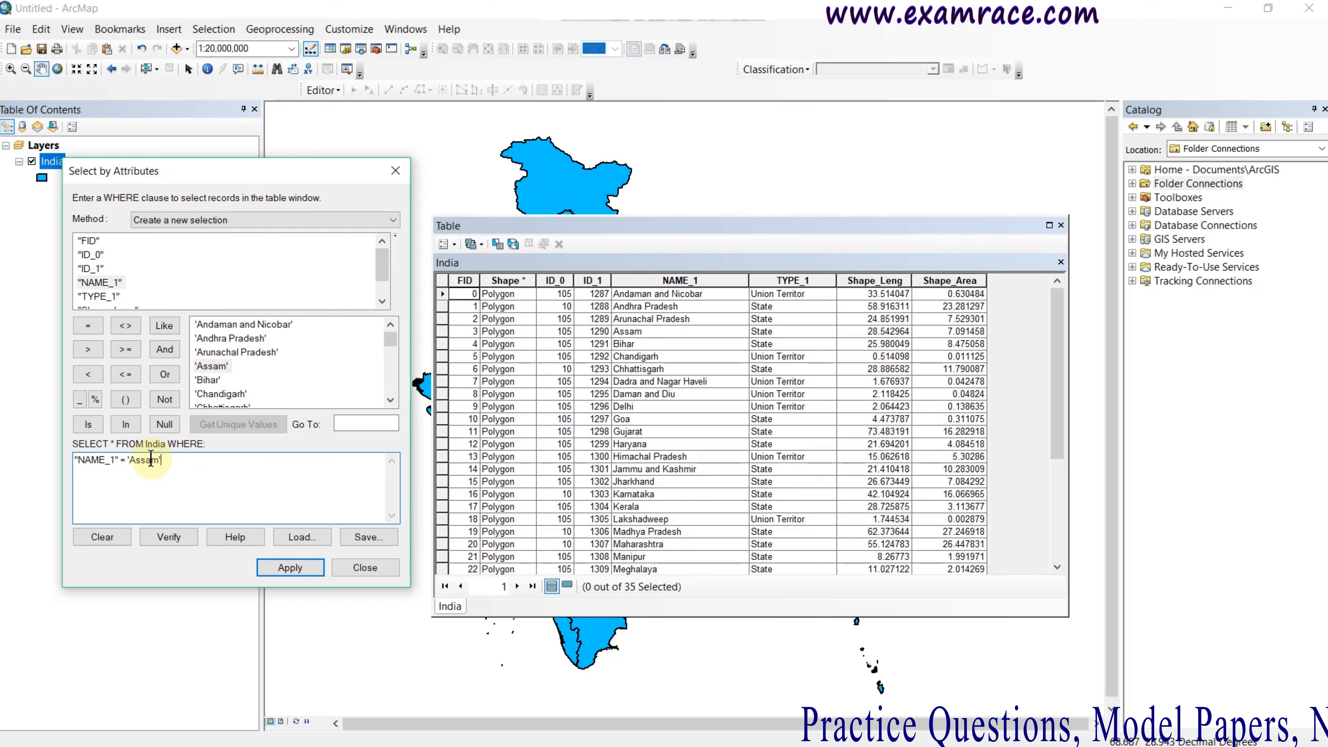
left_click(180, 539)
left_click(724, 441)
left_click(290, 568)
left_click(364, 568)
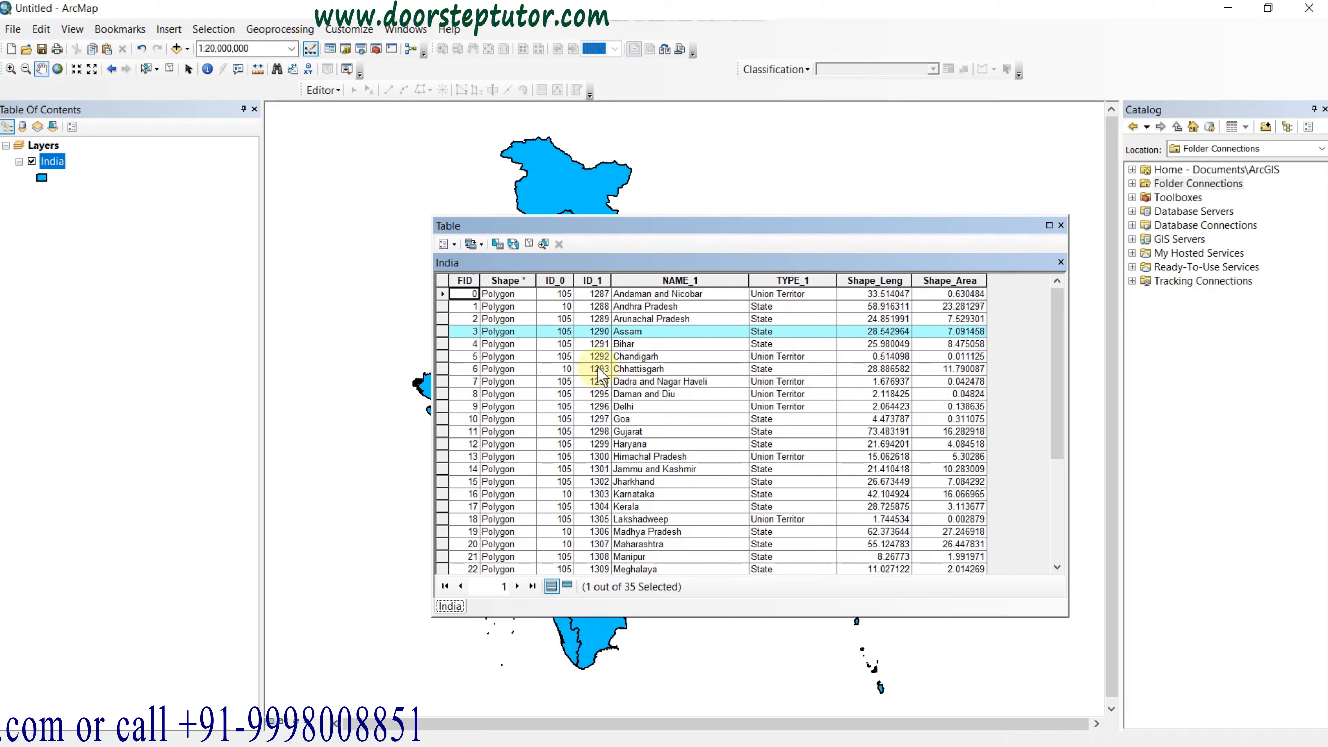
- Reopen the attribute query, change its operator to <> so it reads "NAME_1" <> 'Assam', and apply it
left_click(497, 244)
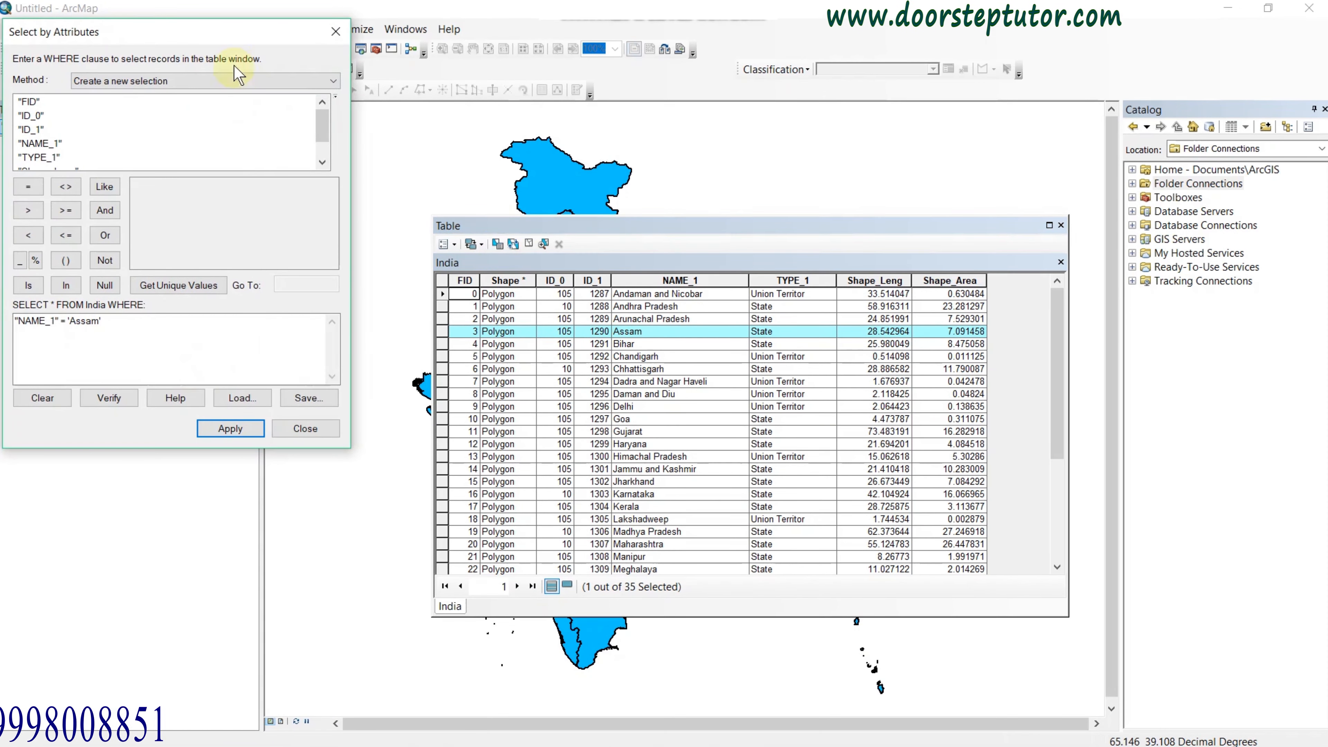
left_click_drag(235, 33, 300, 107)
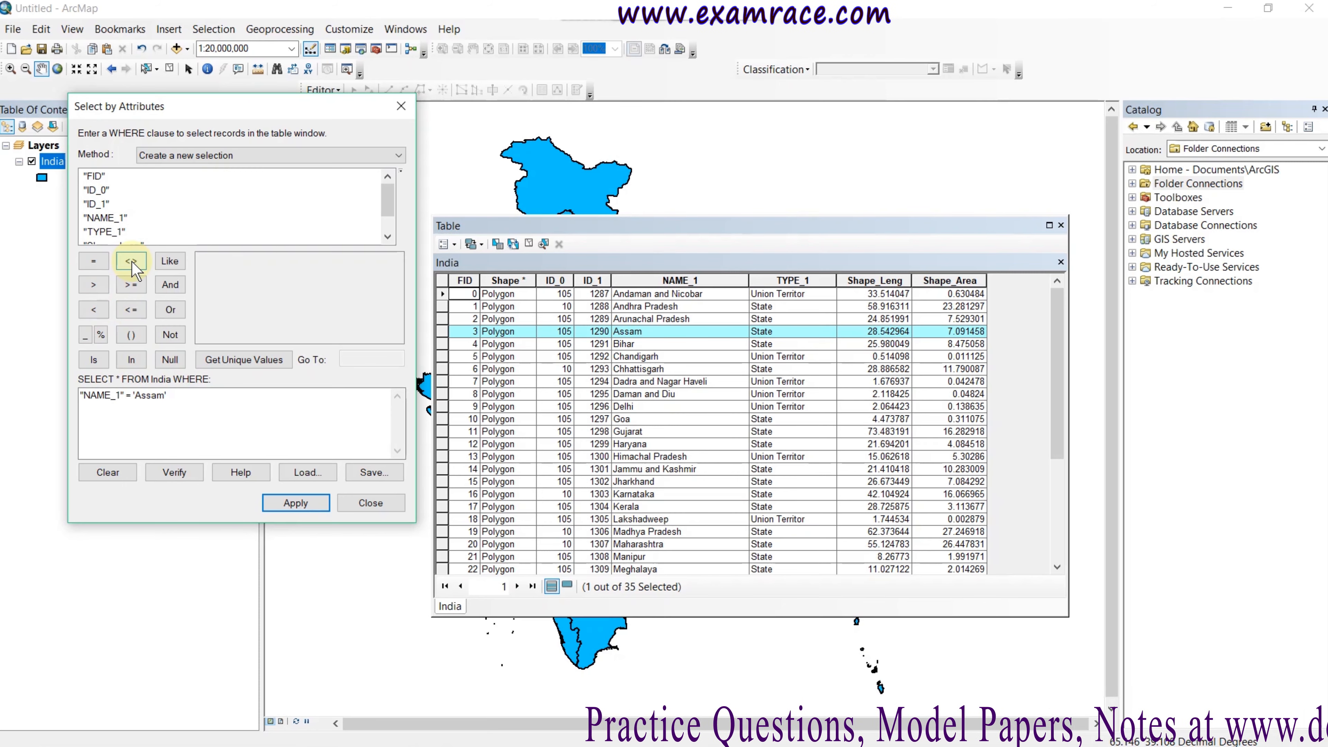
left_click(130, 396)
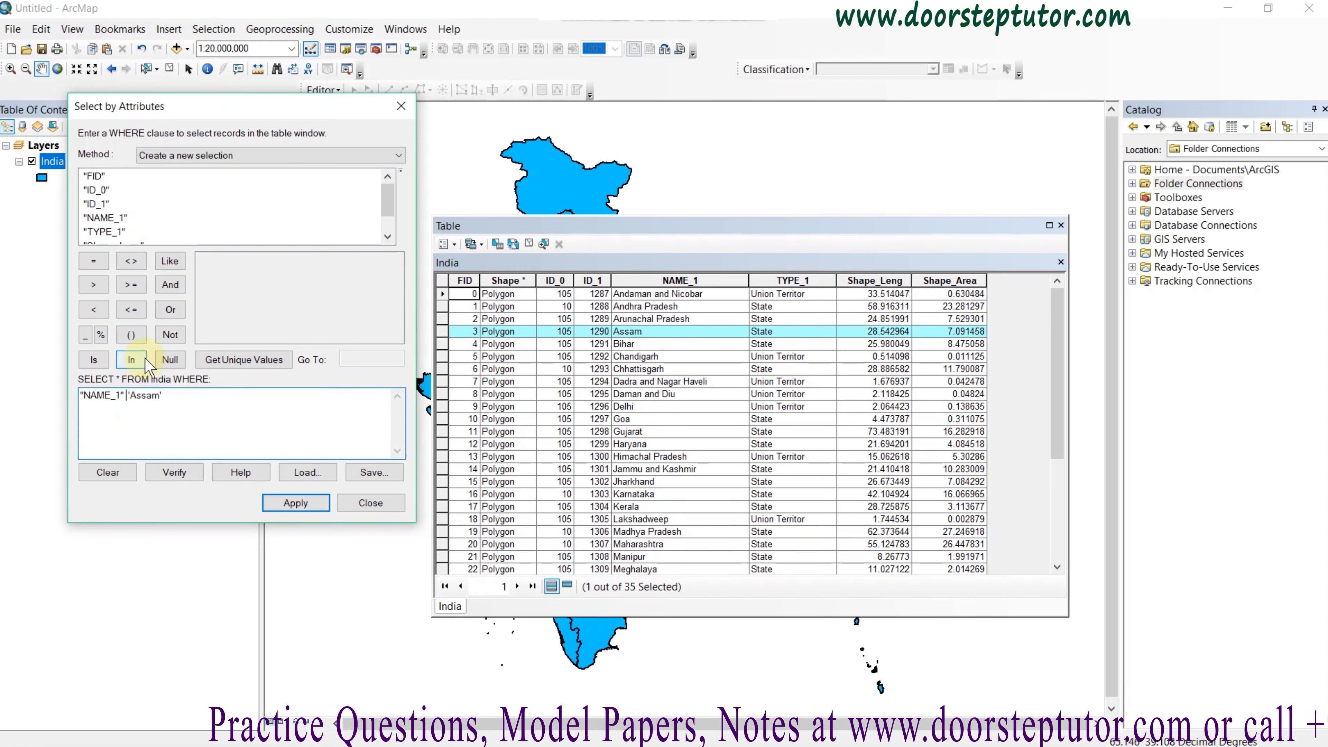
key("BackSpace")
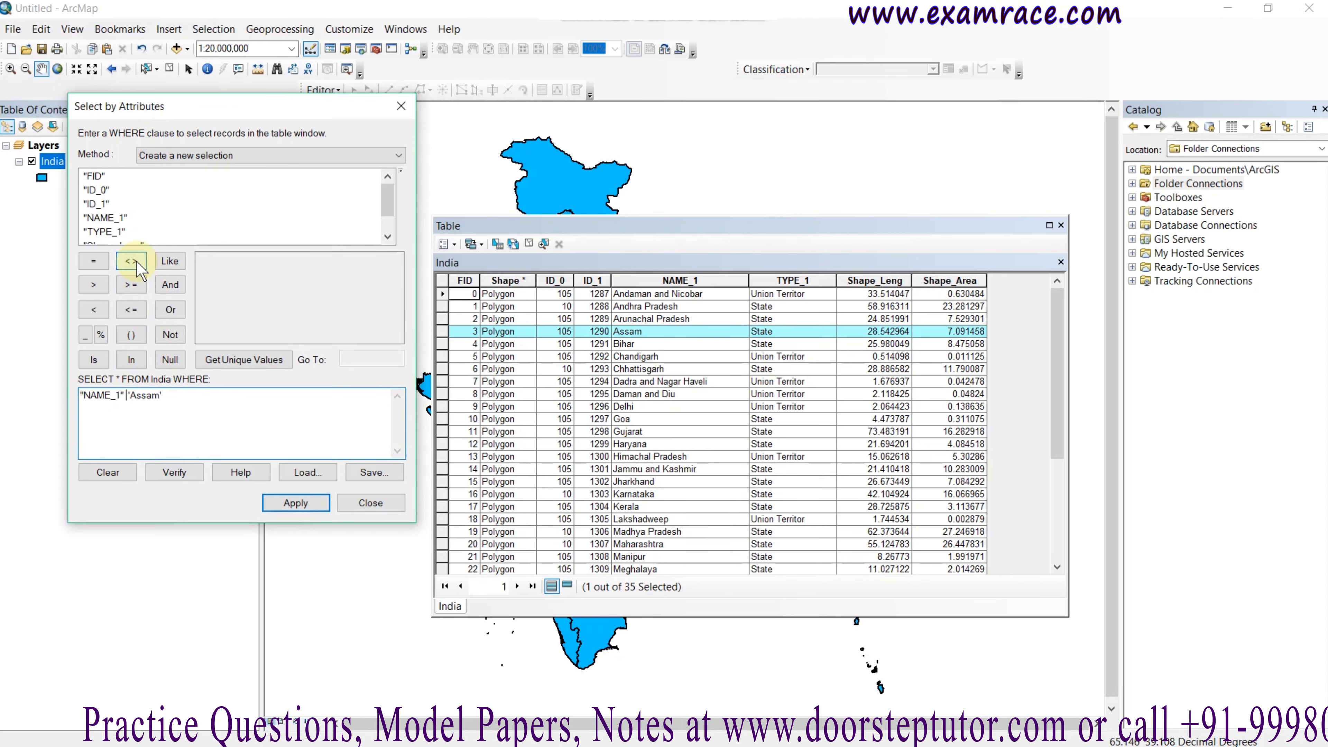
left_click(136, 261)
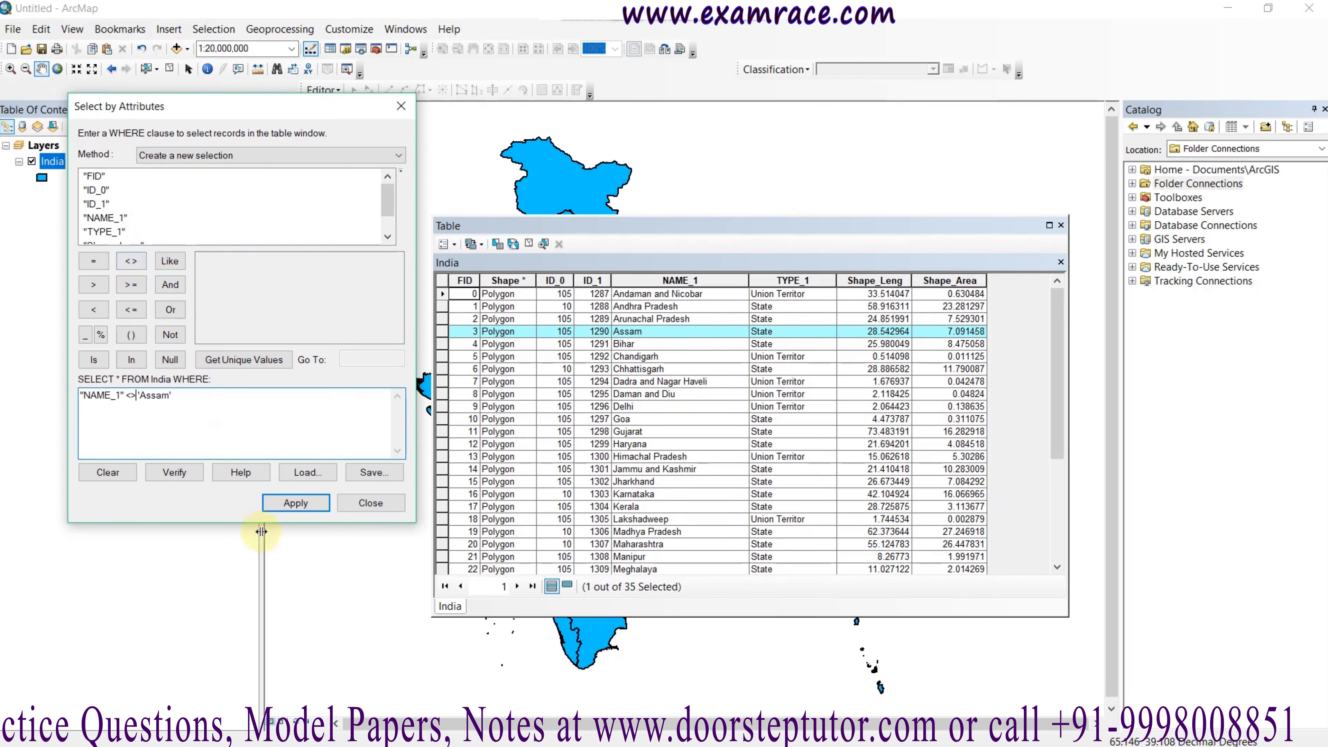
left_click(295, 503)
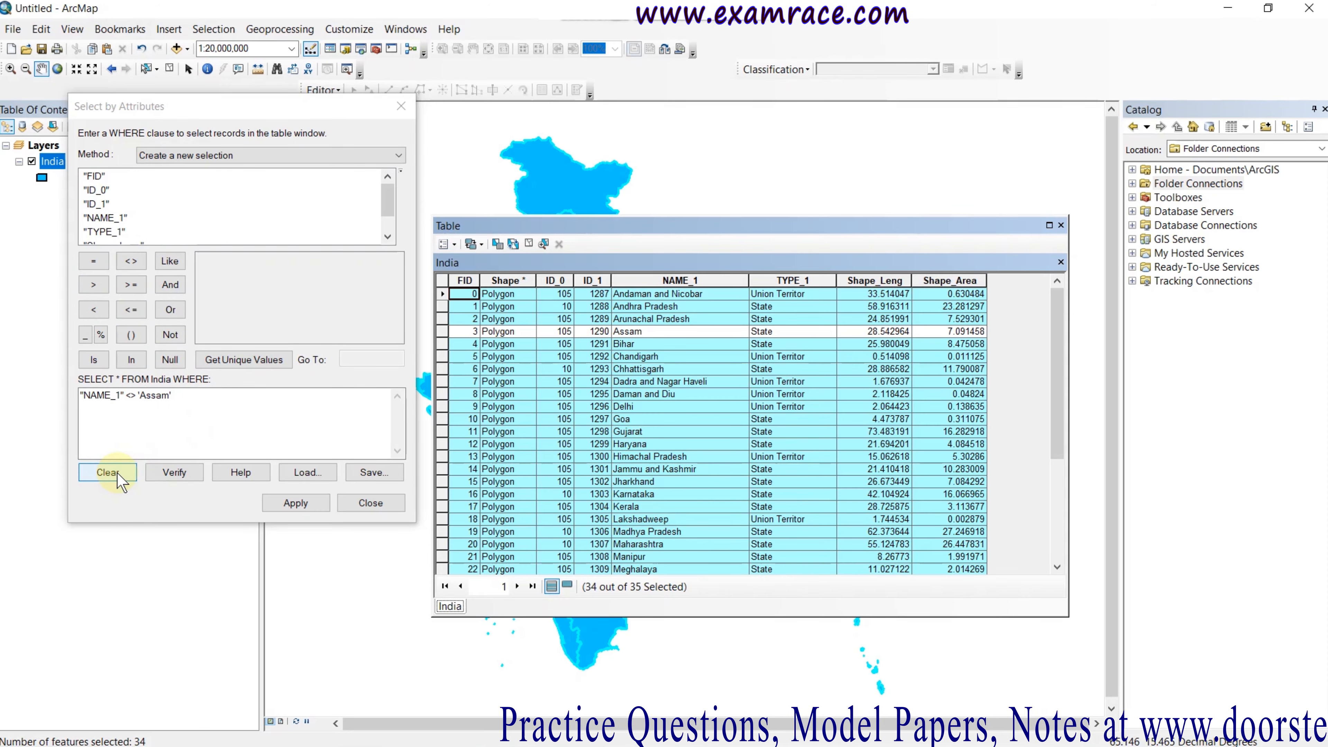
- Replace the query with "Shape_Area" > 1.49743743021, picking the number from the field's unique values, and apply it
left_click(107, 472)
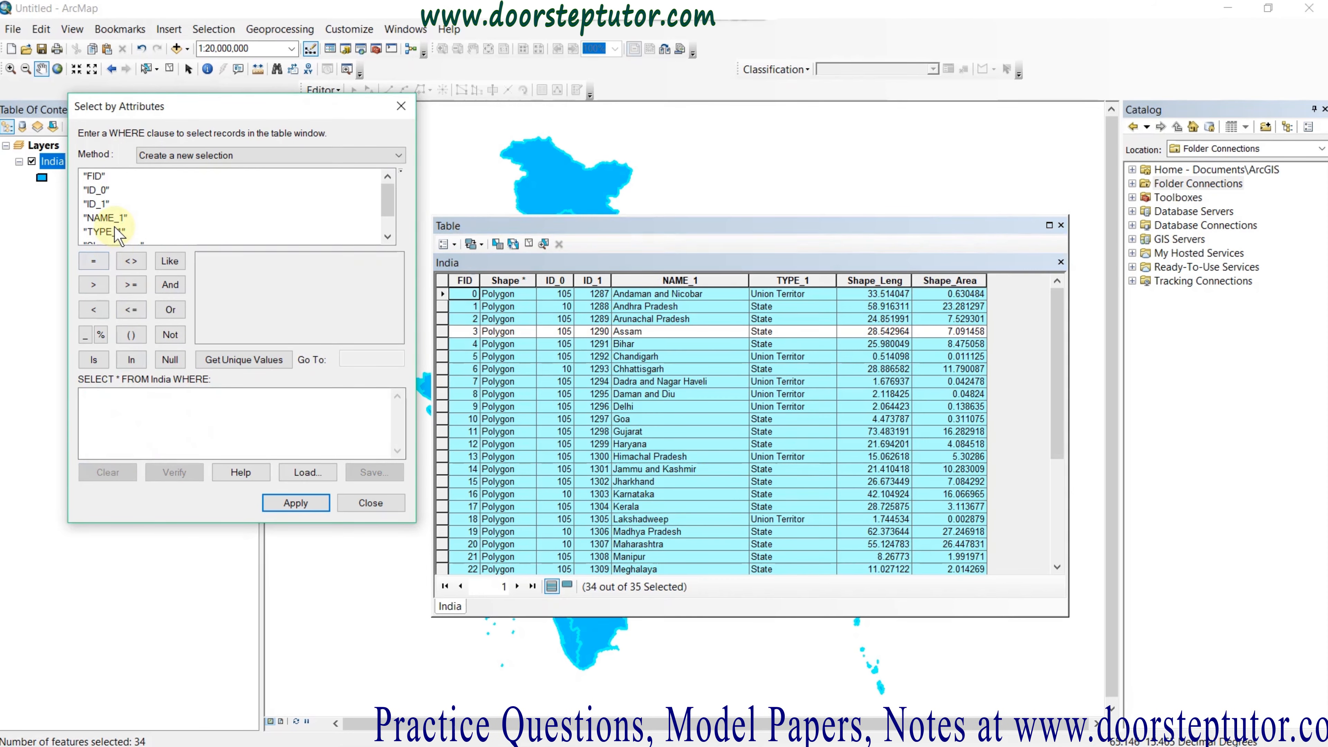
scroll(136, 224, "down", 1)
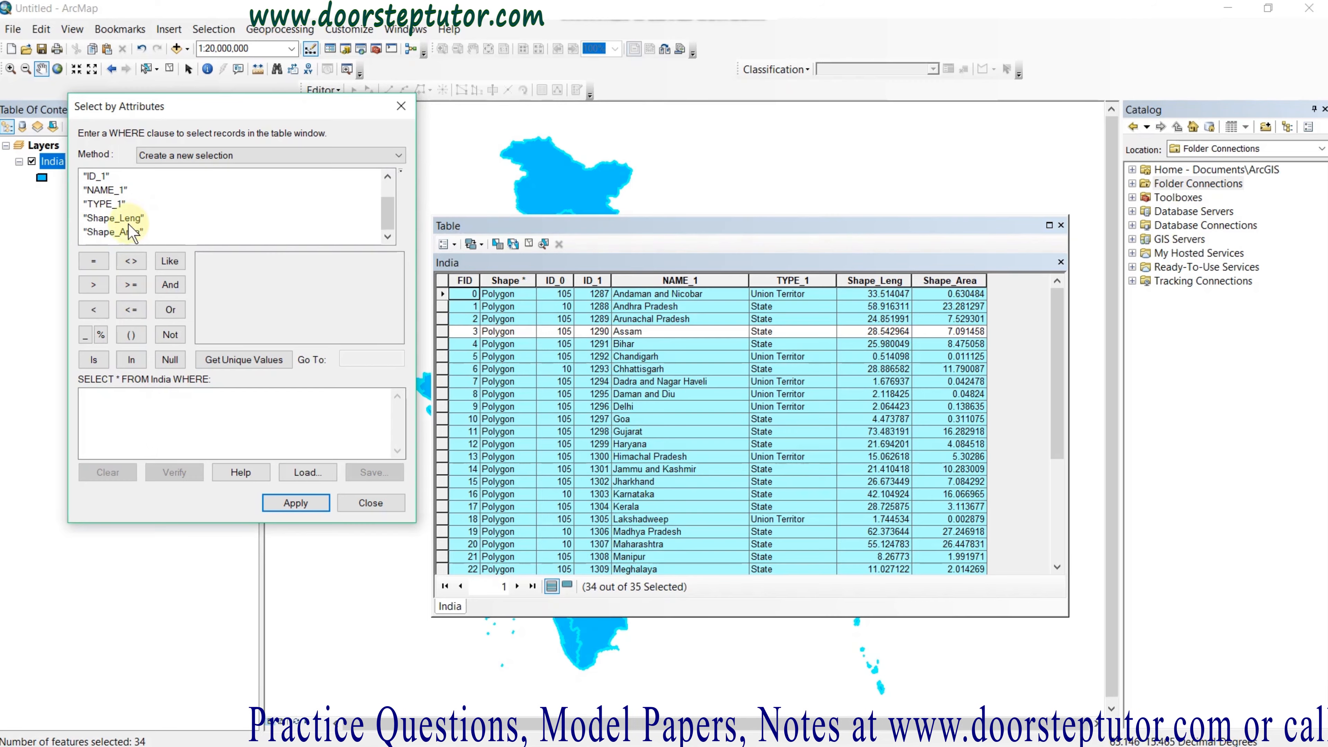
double_click(115, 232)
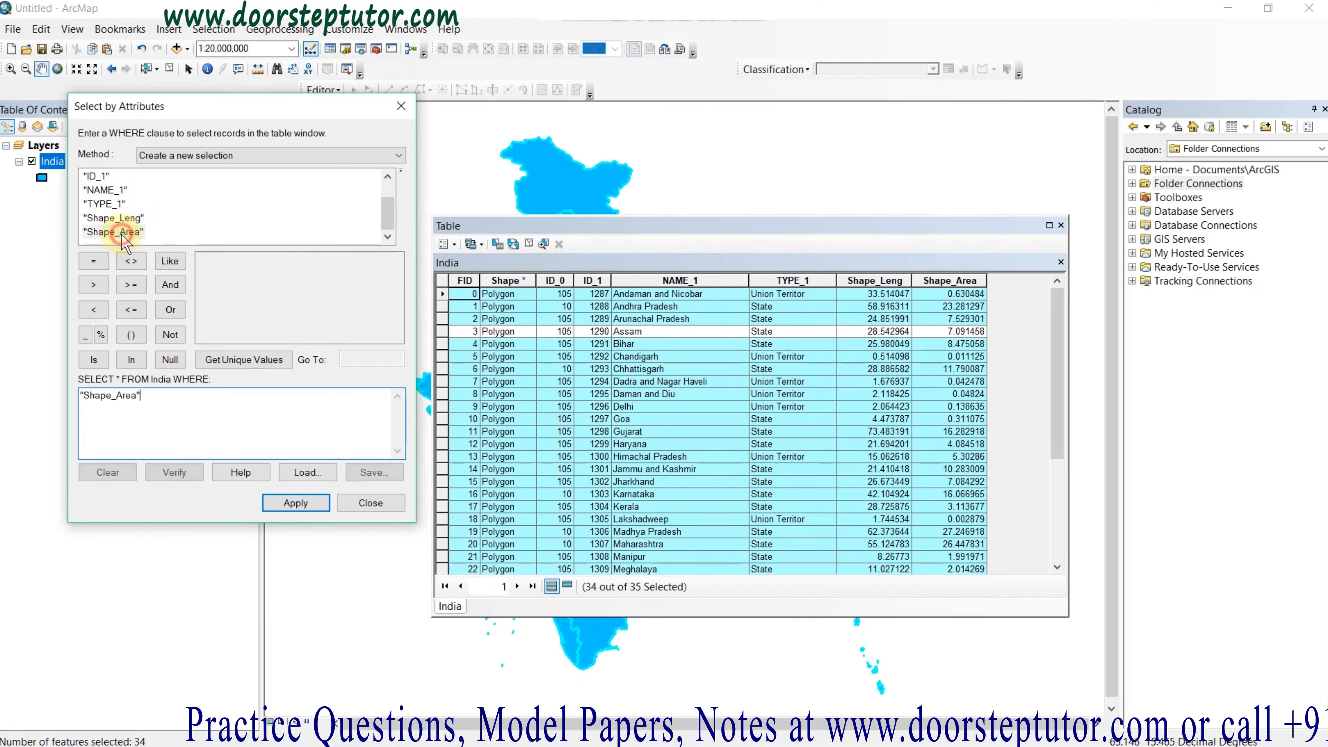
left_click(94, 286)
left_click(95, 287)
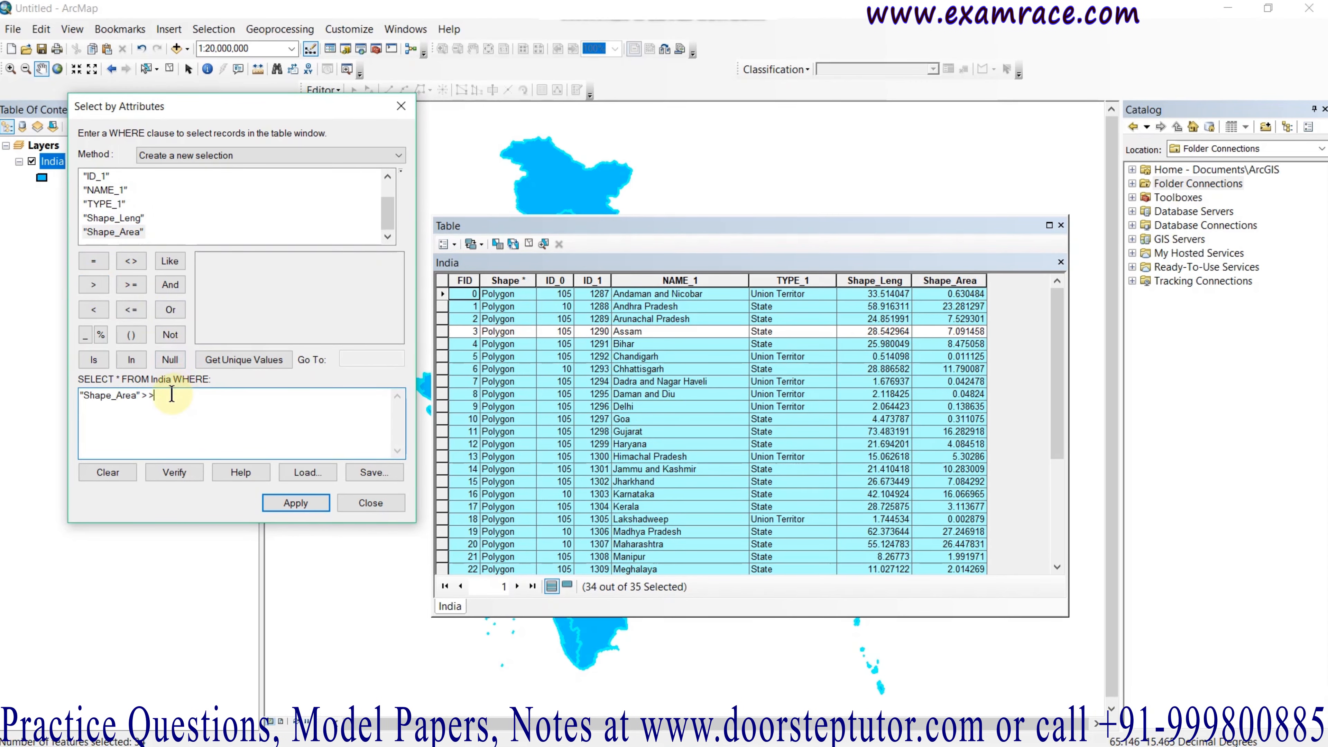
left_click(215, 360)
scroll(234, 320, "down", 2)
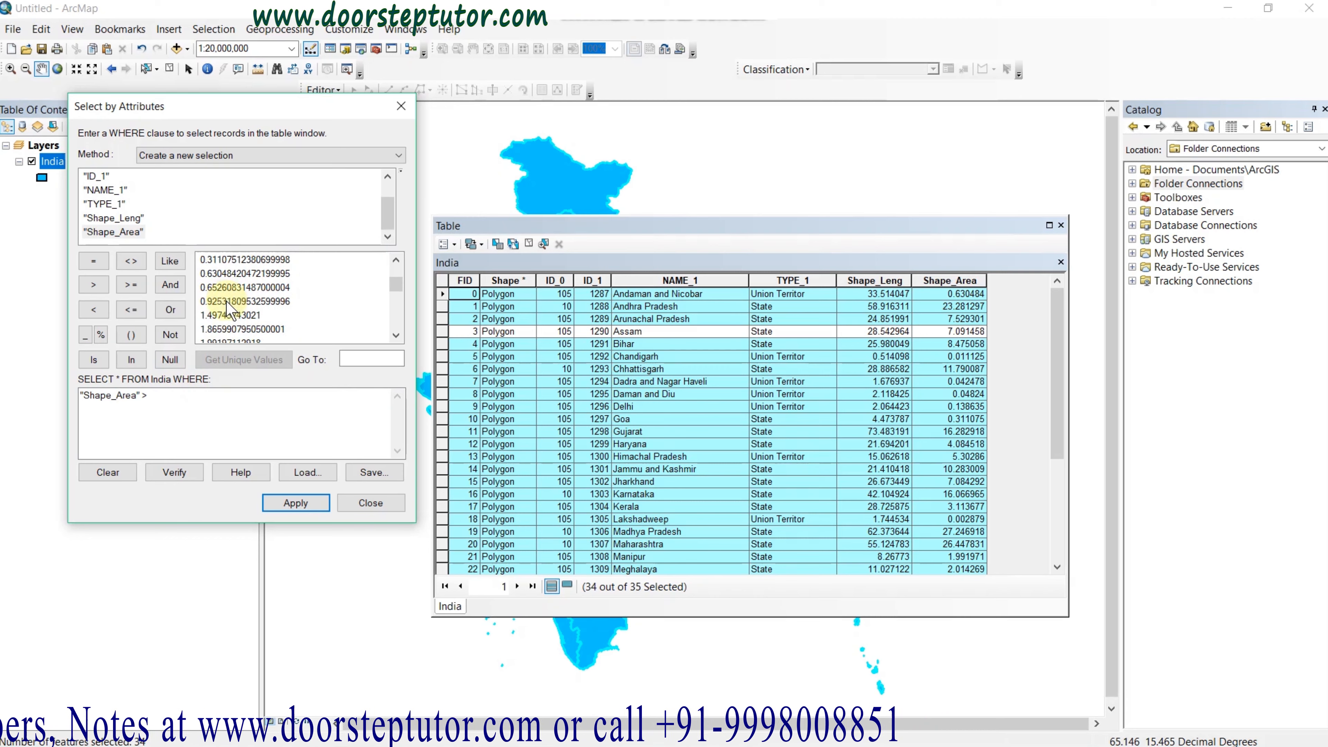
double_click(230, 315)
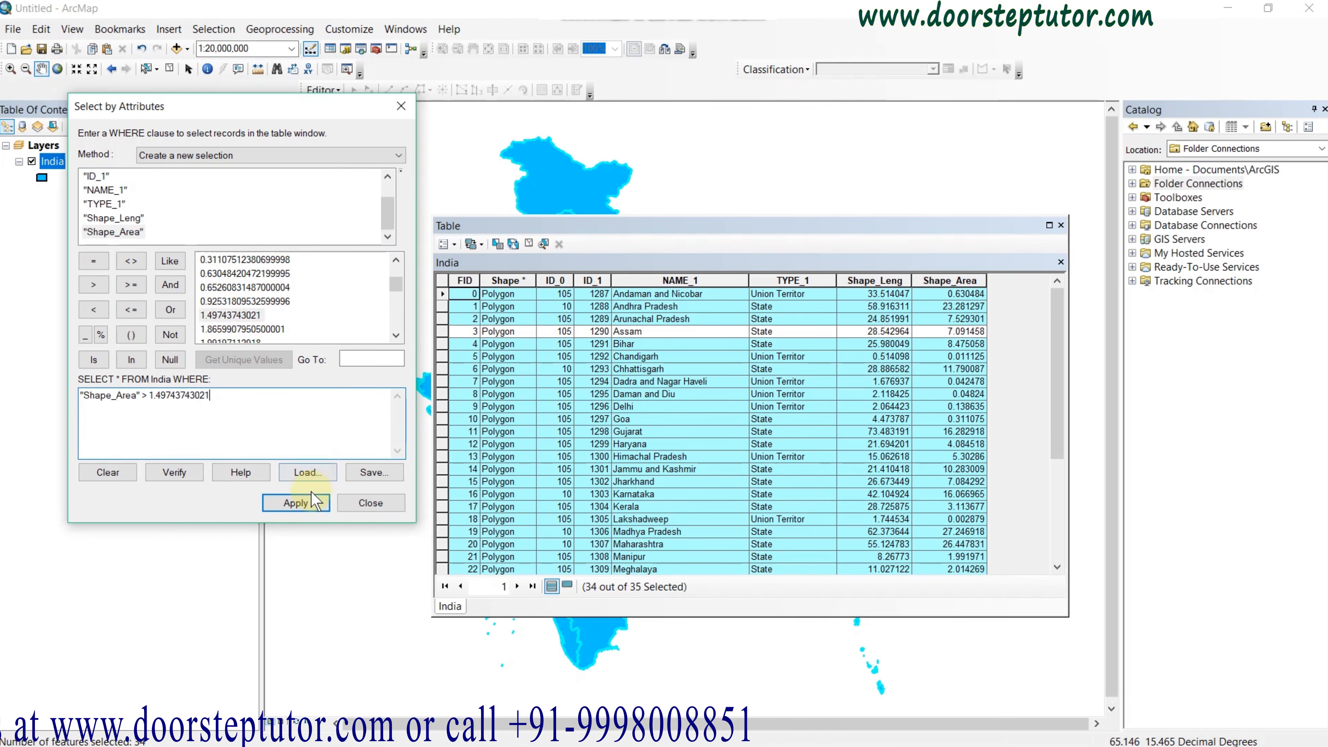
left_click(312, 502)
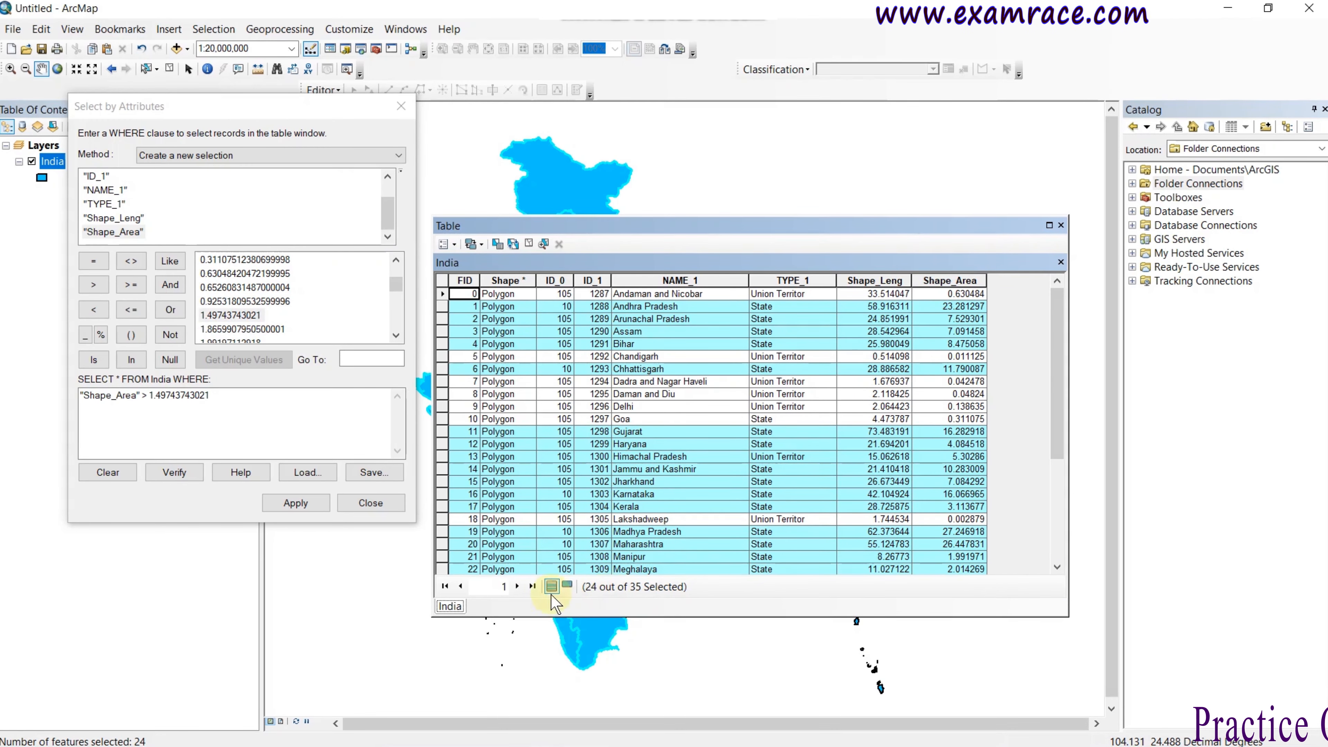
- Show only the selected records in the India table to review them, and return to showing all records
left_click(567, 587)
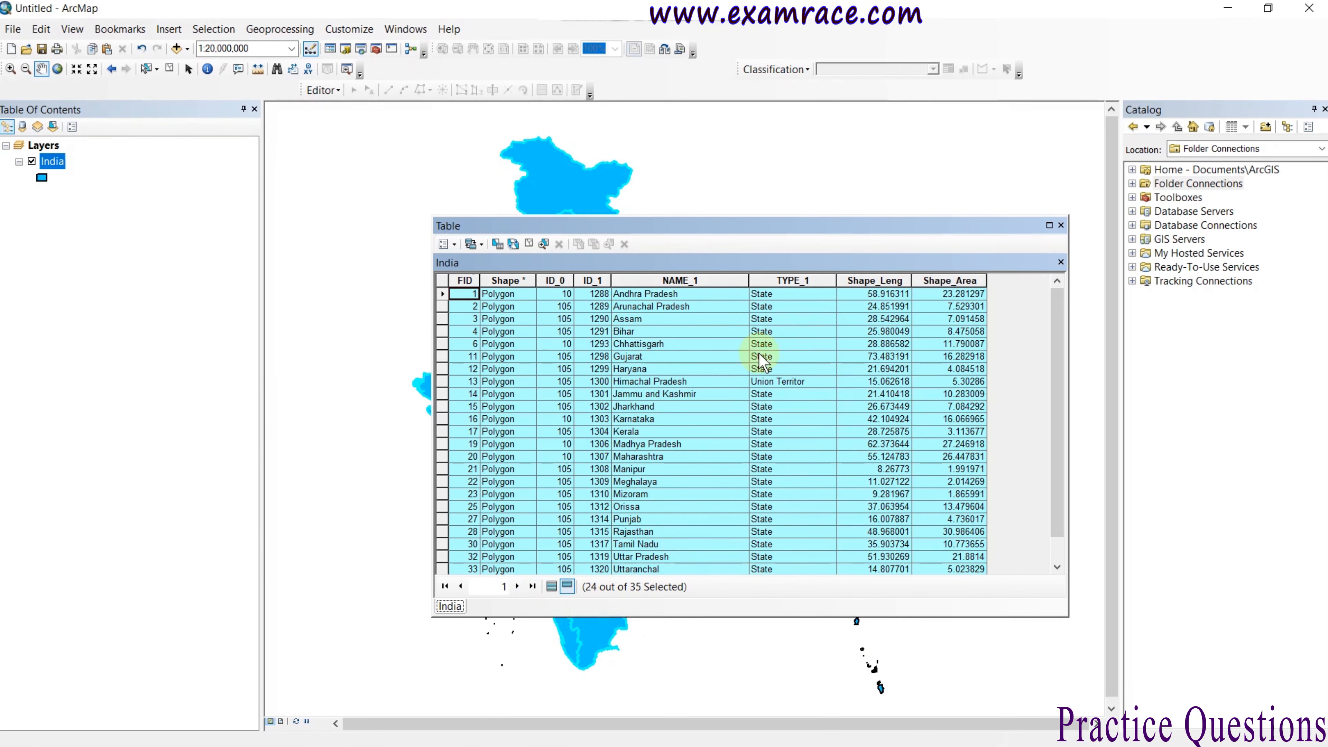
mouse_move(1057, 312)
left_mouse_down()
mouse_move(1058, 370)
mouse_move(1057, 314)
left_mouse_up()
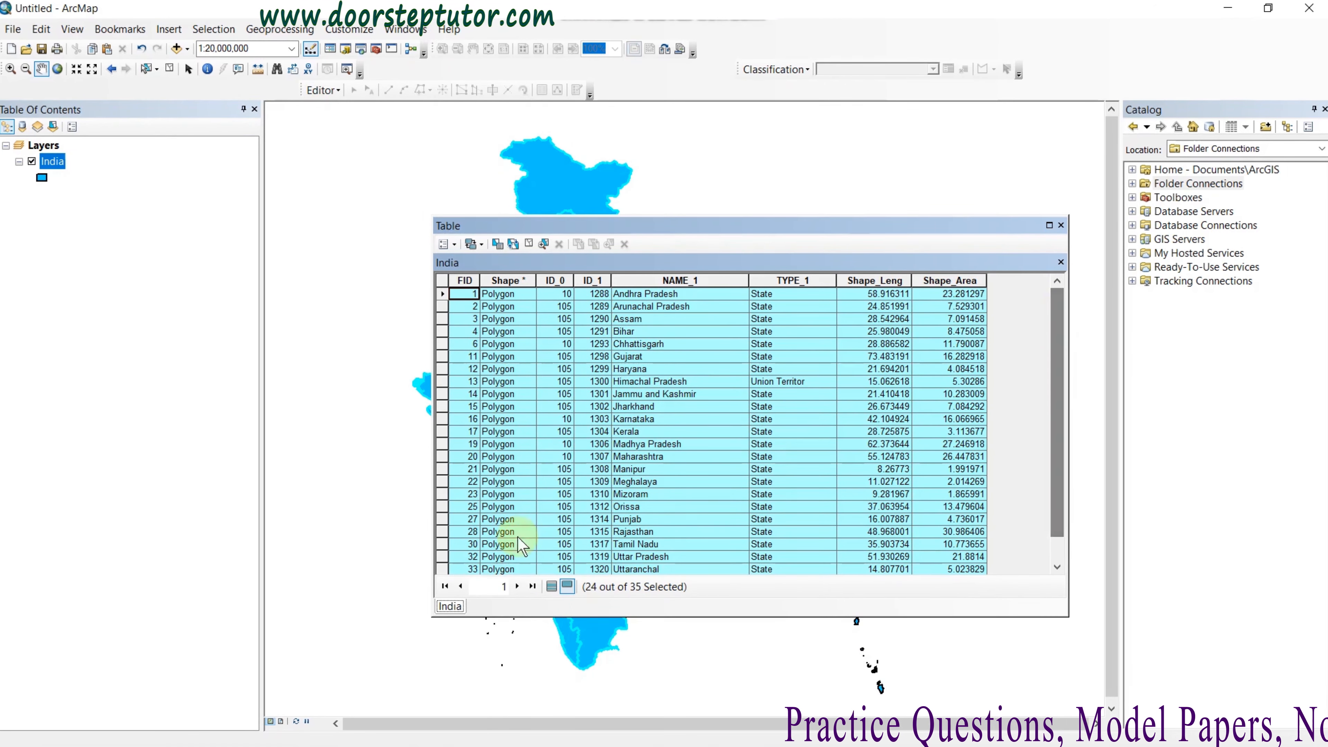
left_click(550, 587)
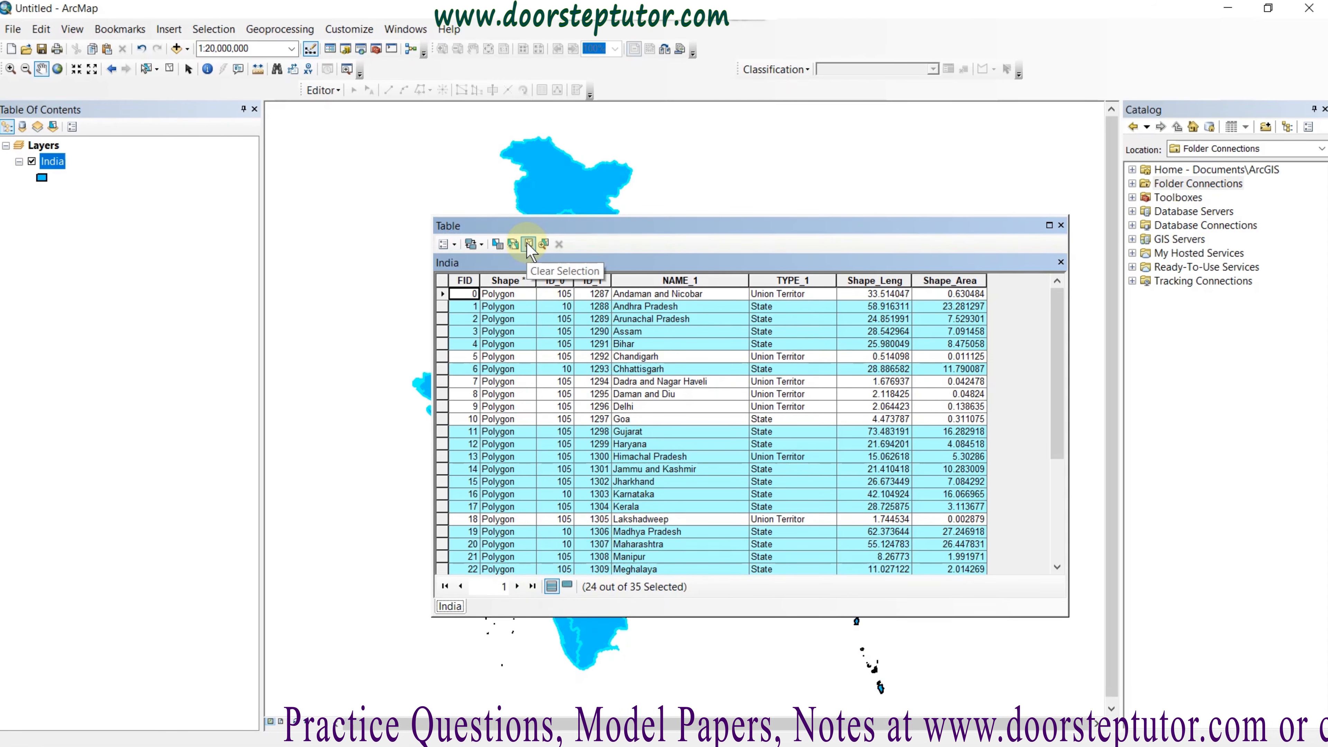
- Reopen the attribute query, replace the expression with "NAME_1" IS NULL and apply it
left_click(494, 248)
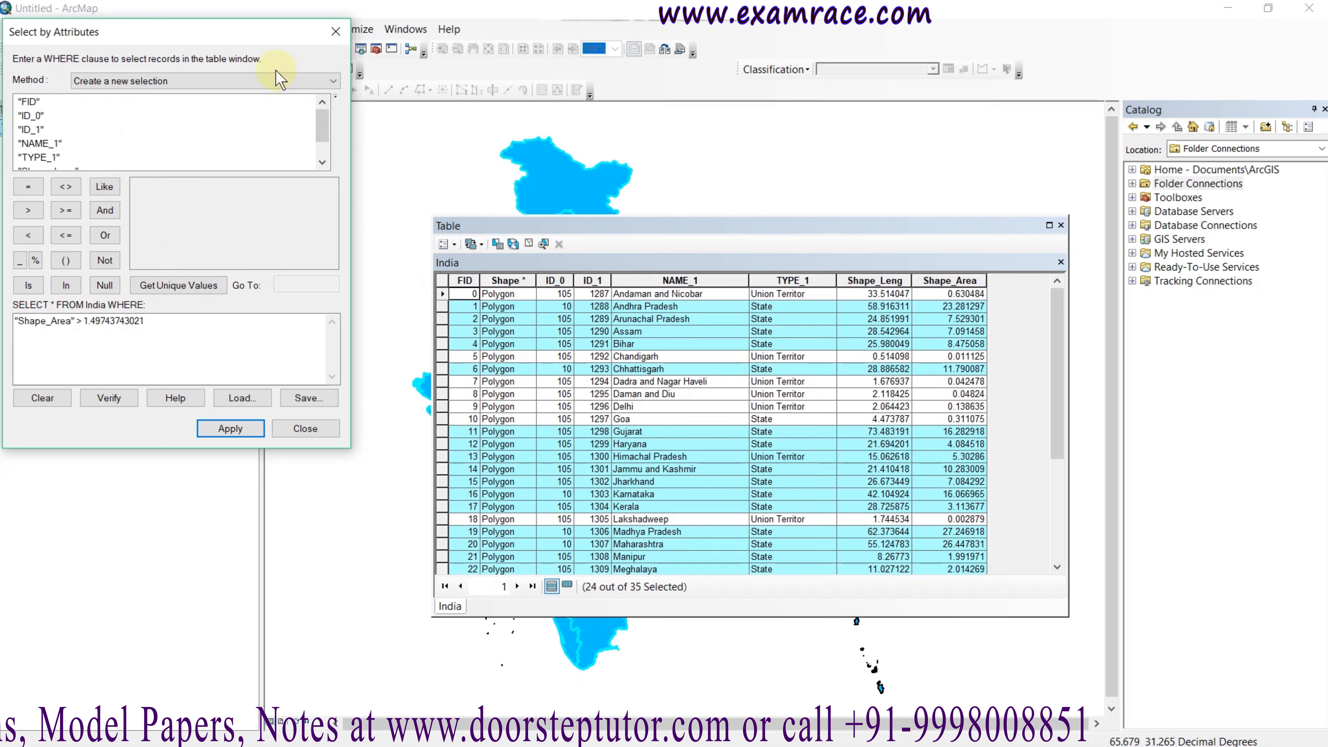
left_click_drag(270, 36, 344, 80)
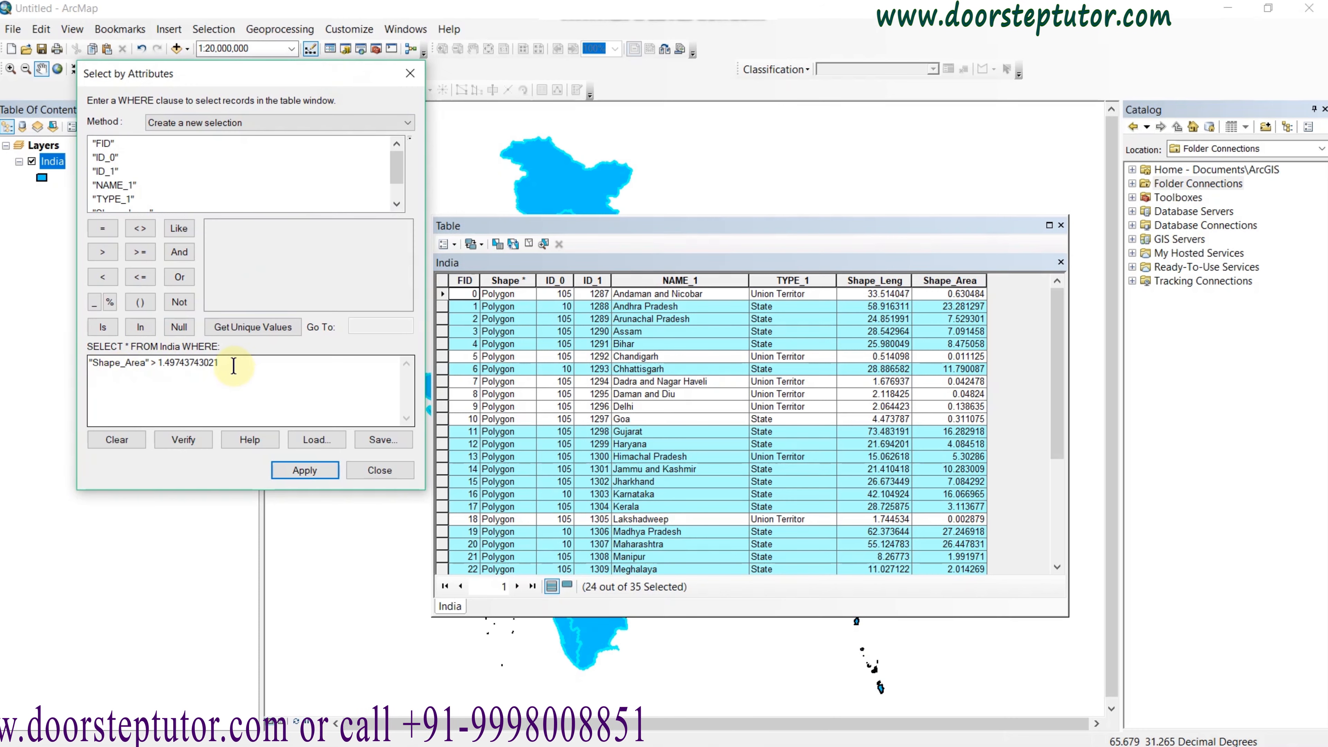
left_click(128, 440)
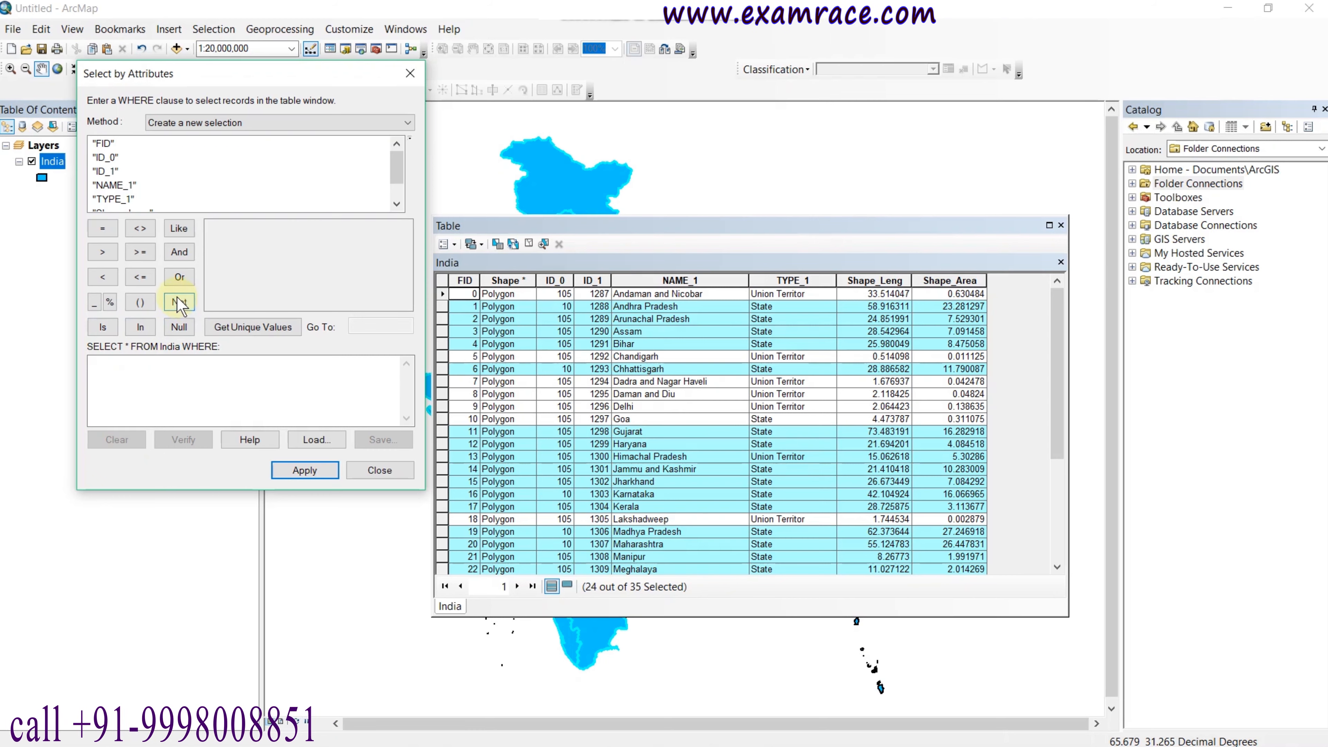
left_click(117, 186)
double_click(116, 186)
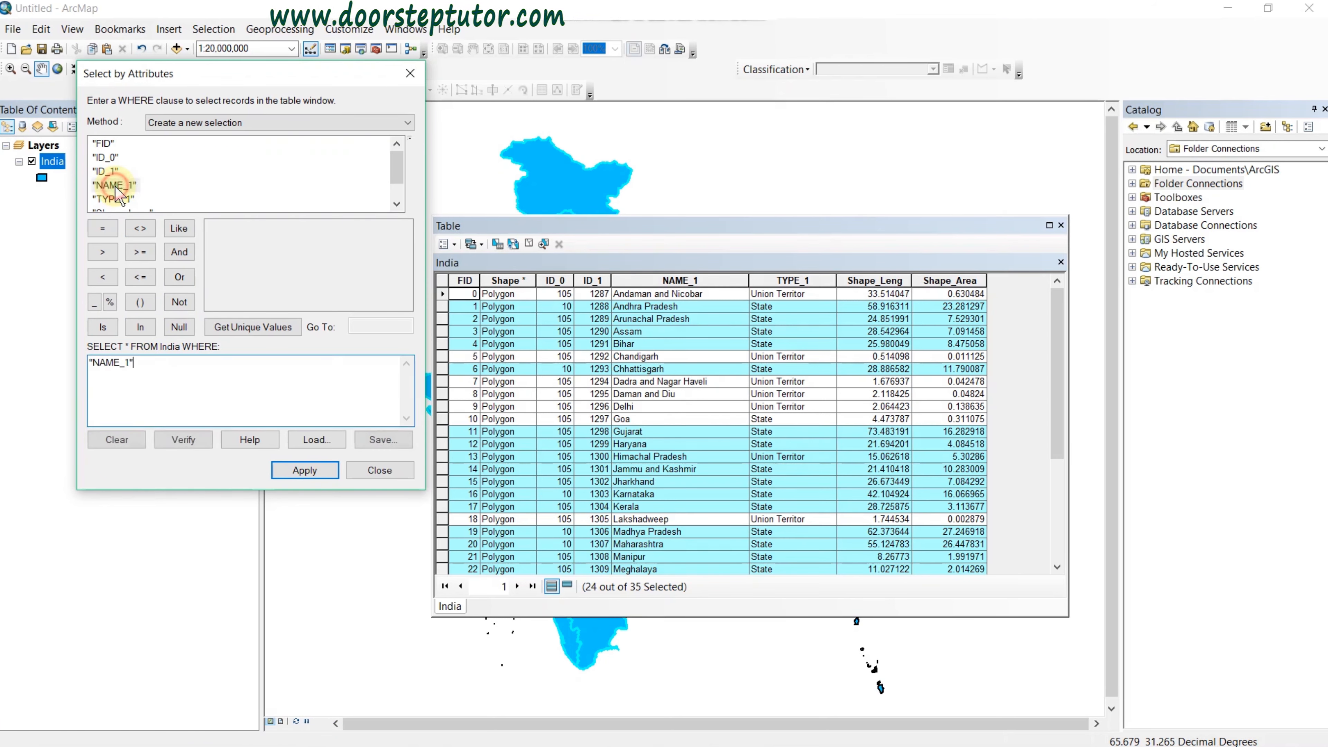
left_click(102, 327)
left_click(179, 327)
left_click(304, 470)
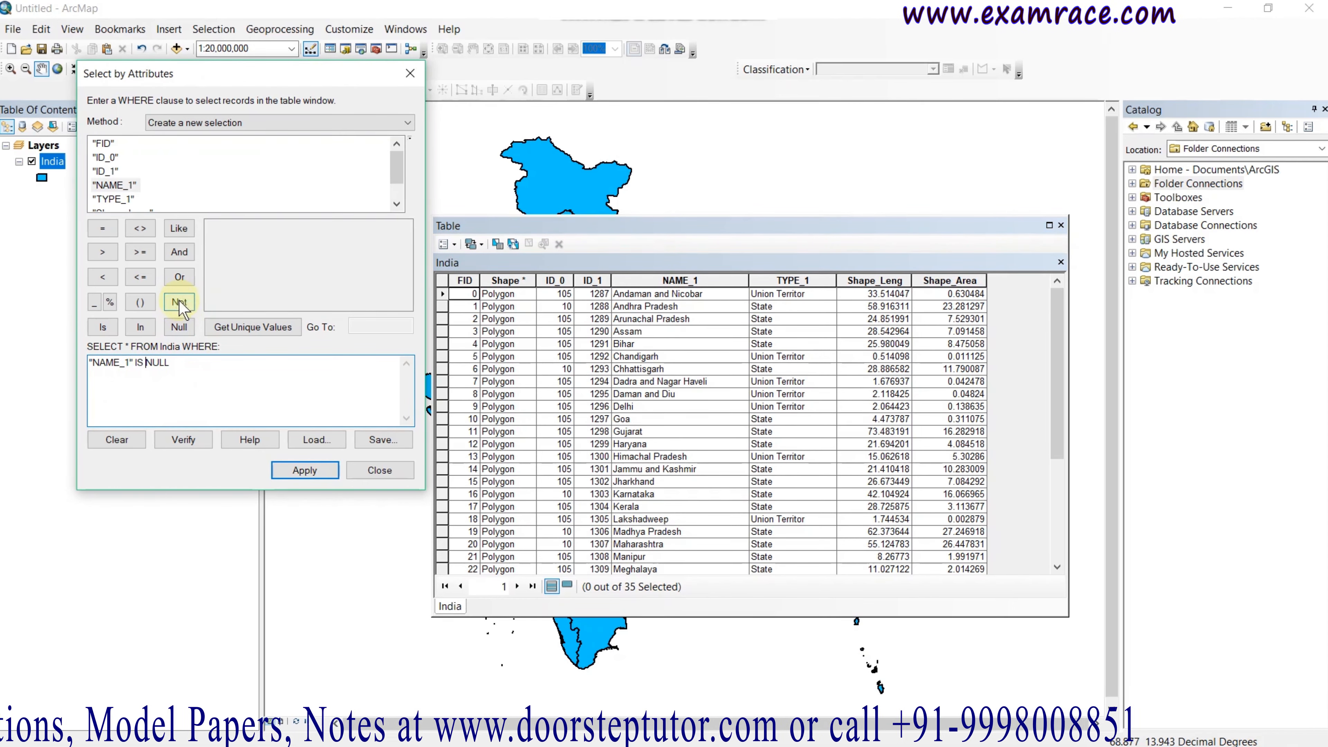
- Insert the NOT operator so the expression reads "NAME_1" IS NOT NULL, and apply the query
left_click(135, 362)
left_click(179, 302)
left_click(305, 470)
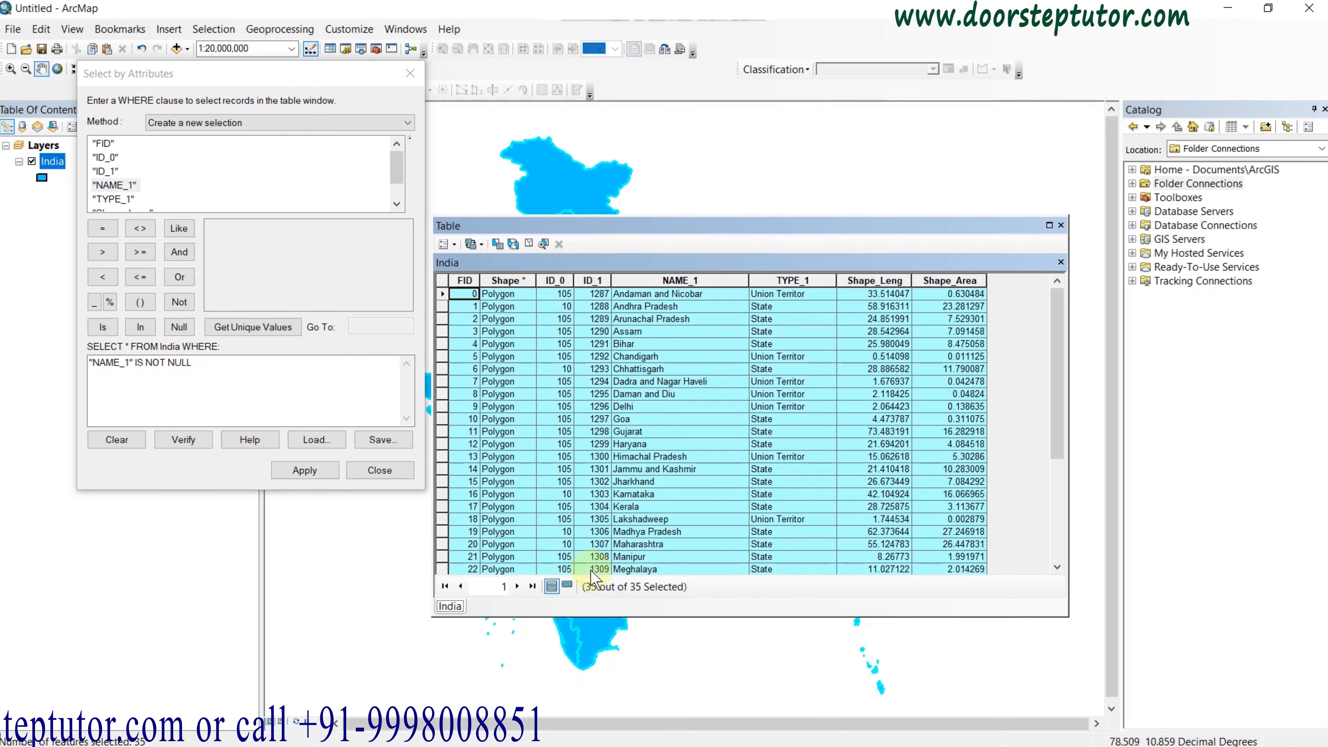